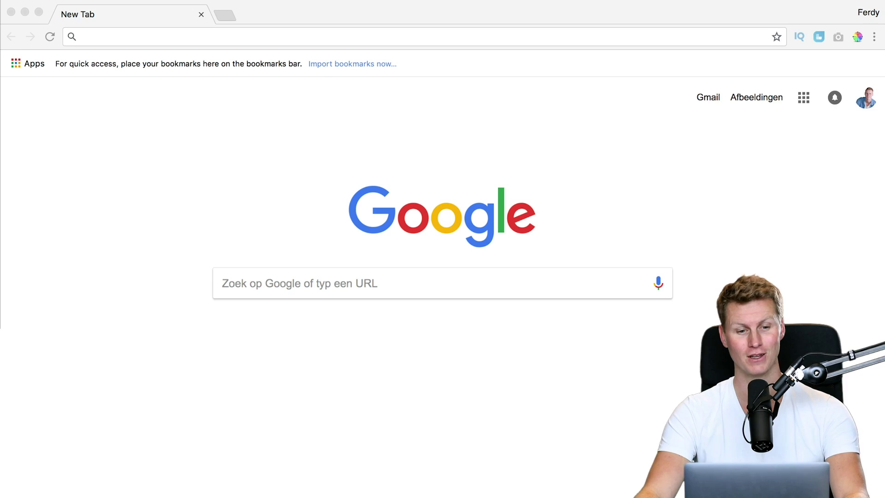
Step: Go to serverpress.com in Chrome, correcting the mistyped address
left_click(275, 112)
left_click(230, 40)
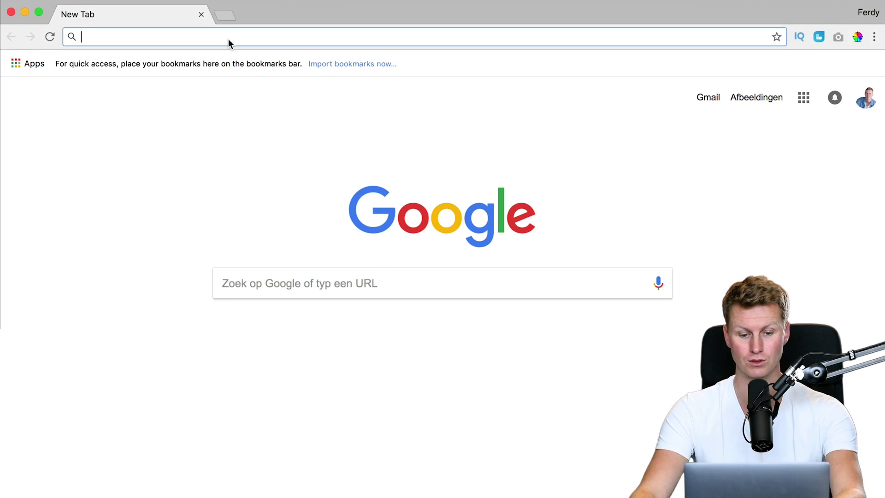
type("serverpress")
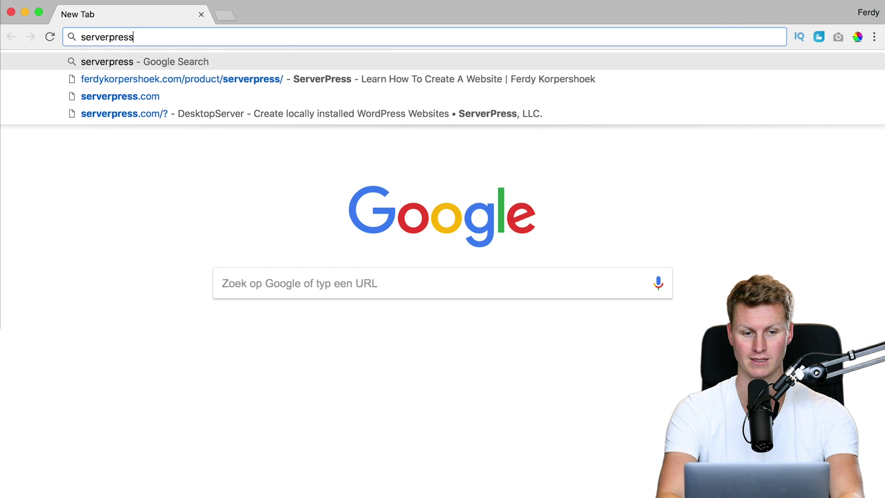
type(".cpm")
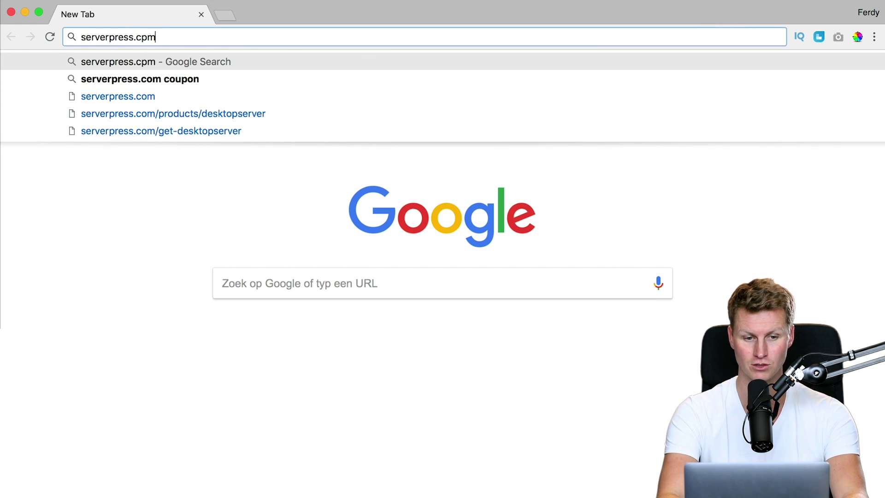
key("BackSpace")
key("BackSpace")
type("om")
key("Return")
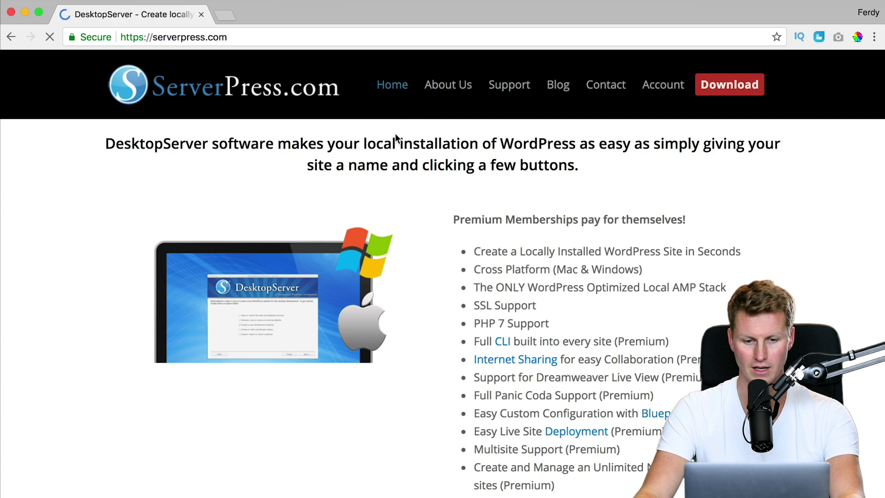
Step: On the DesktopServer download page, close the newsletter popup and add the Free edition to the cart
left_click(731, 85)
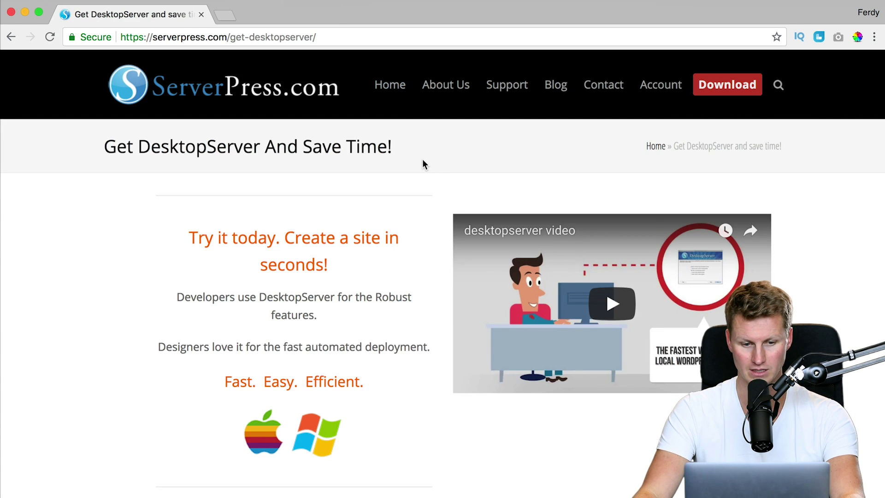
scroll(422, 160, "down", 2)
scroll(423, 161, "down", 2)
scroll(425, 166, "down", 4)
scroll(429, 174, "down", 2)
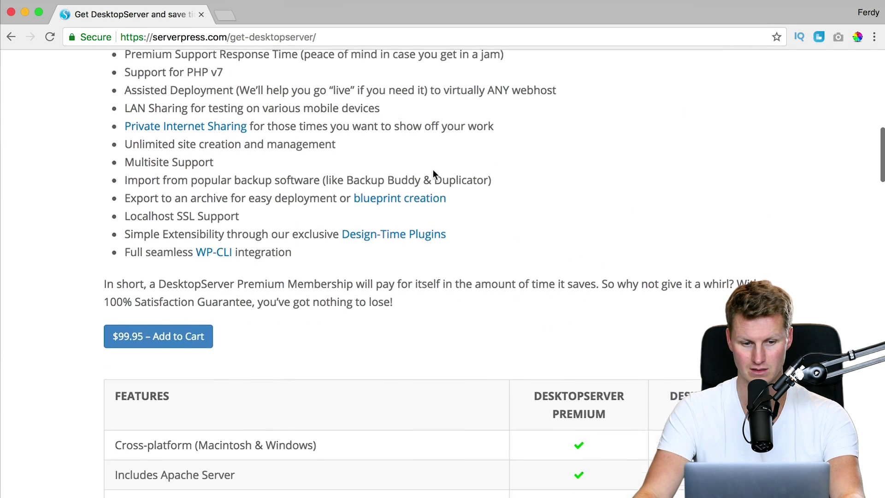
scroll(433, 173, "down", 2)
scroll(433, 173, "down", 4)
scroll(433, 173, "down", 5)
scroll(433, 169, "down", 5)
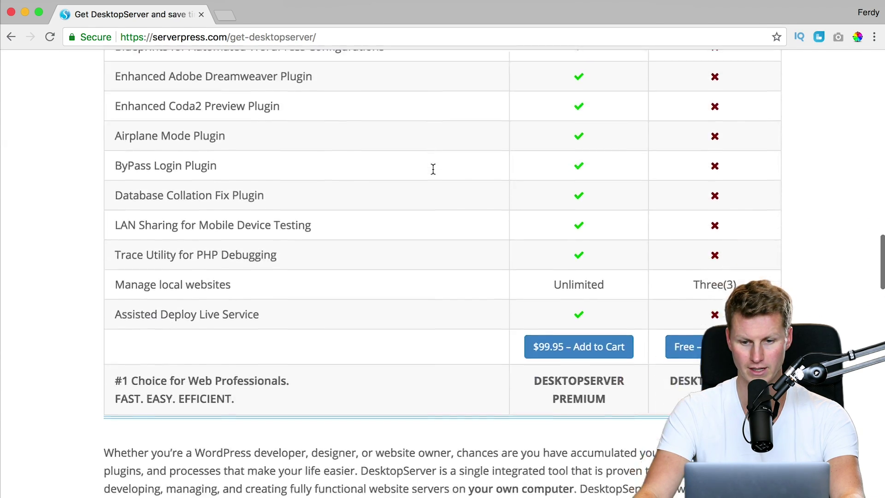
scroll(433, 169, "down", 2)
left_click(599, 138)
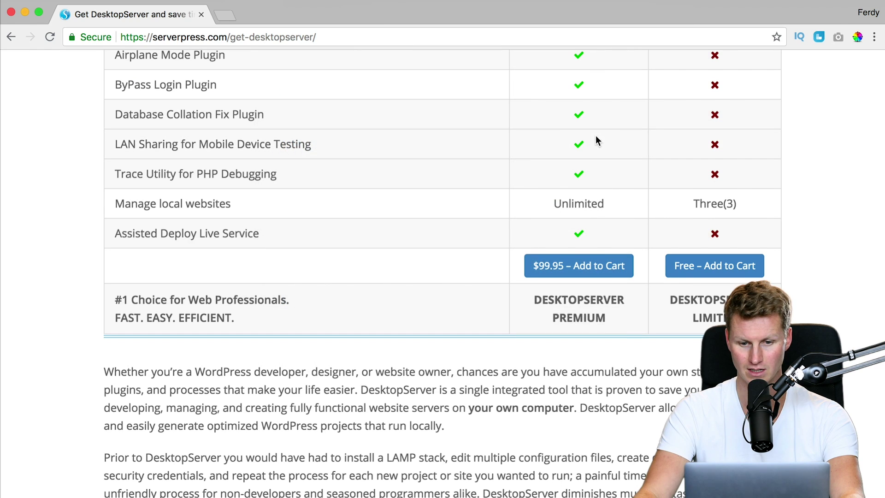
left_click(717, 265)
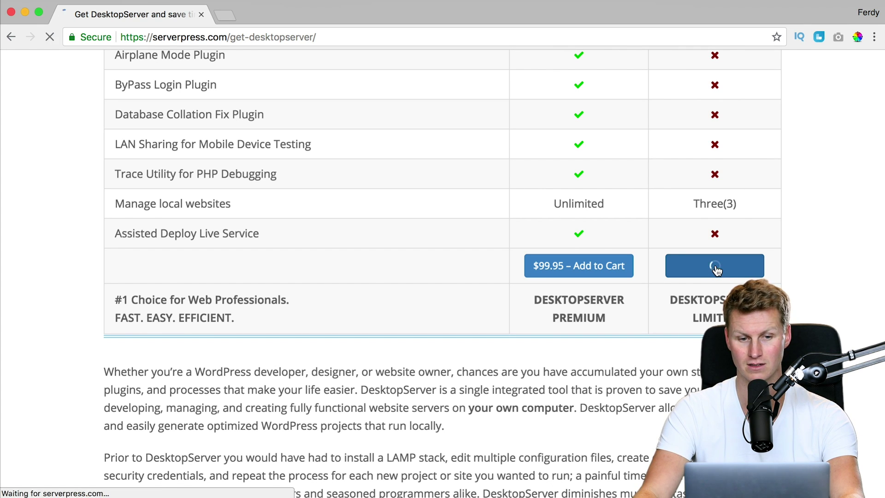
scroll(659, 260, "down", 5)
scroll(660, 260, "down", 3)
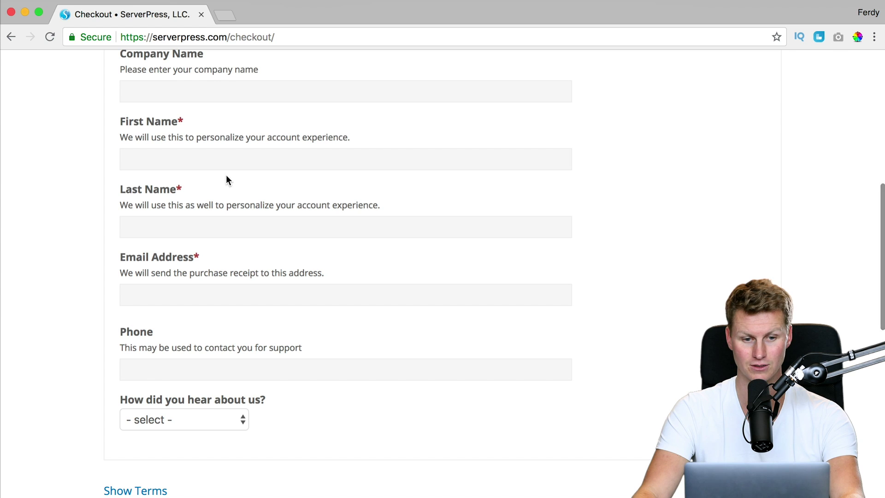
Step: Autofill the checkout contact details, edit the email address and clear the phone number
left_click(212, 162)
type("Ferdy")
key("Down")
key("Return")
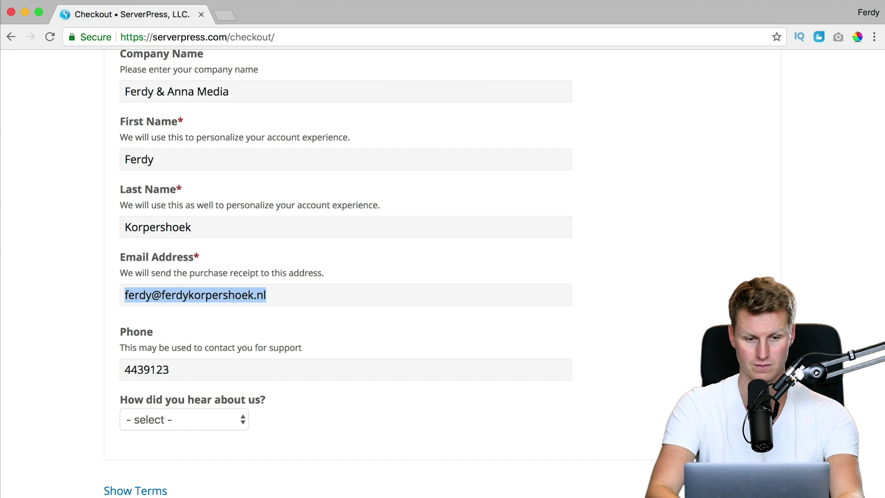
left_click(148, 295)
left_click_drag(154, 295, 99, 289)
type("info")
key("Tab")
key("BackSpace")
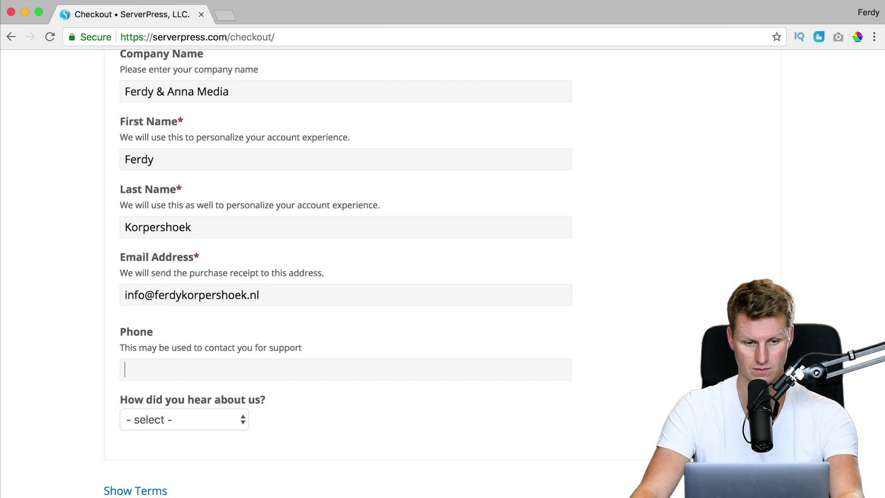
scroll(325, 329, "down", 3)
Step: Choose Website as the referral source, agree to the terms and submit the free order
left_click(212, 305)
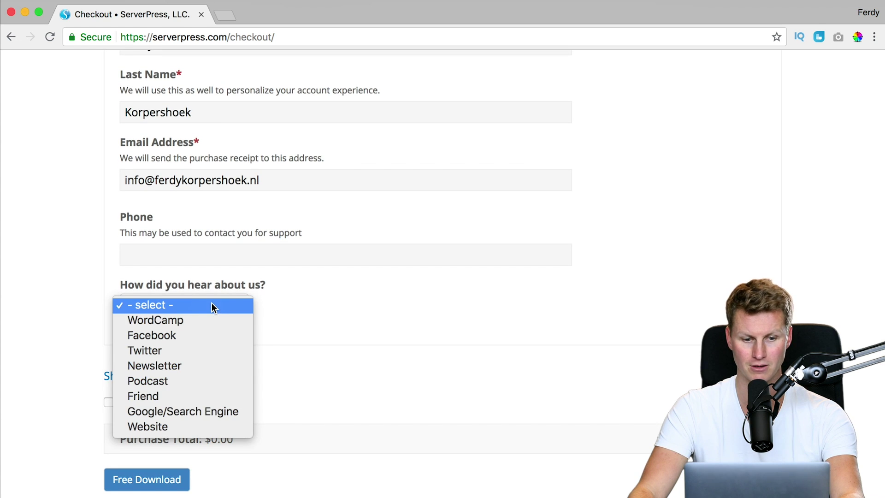
left_click(188, 419)
scroll(231, 334, "down", 3)
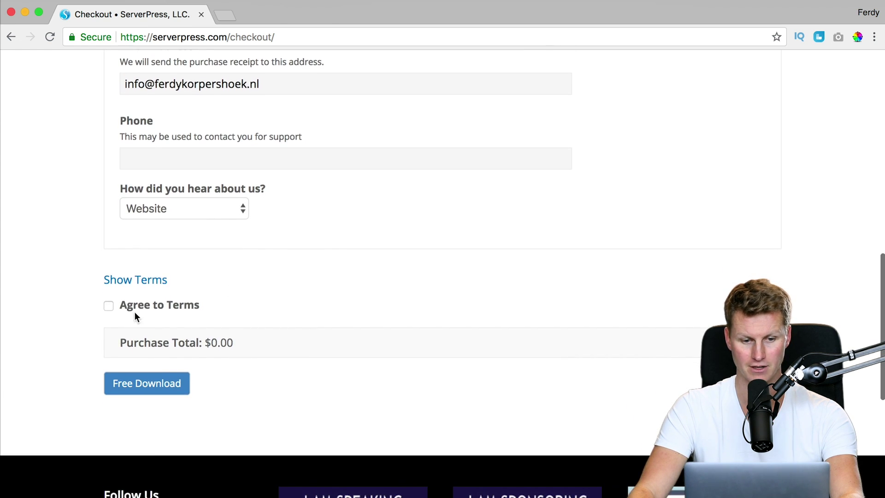
left_click(109, 306)
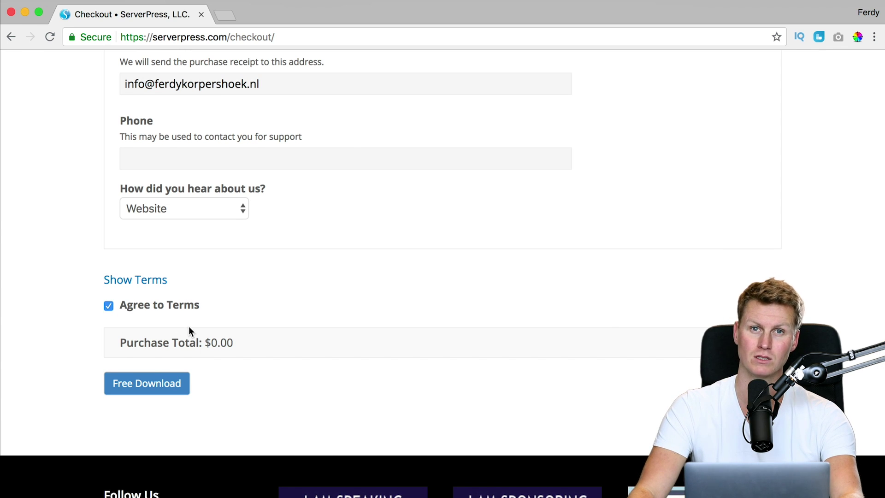
left_click(150, 386)
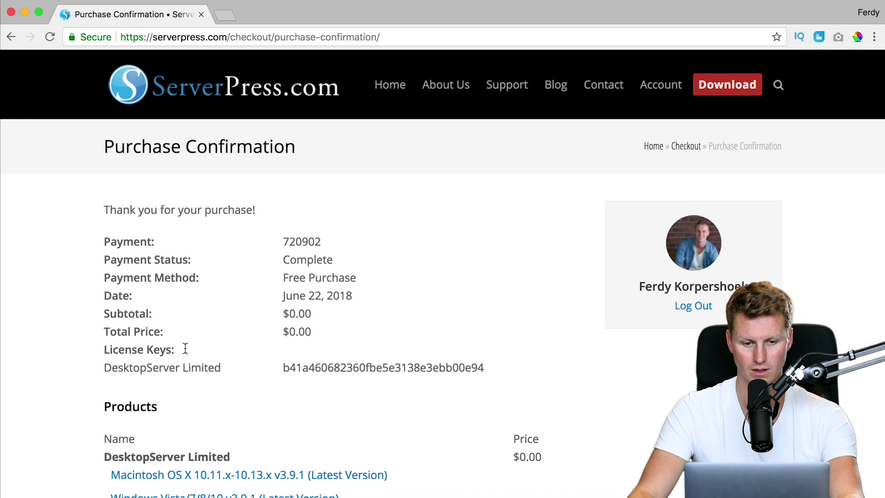
scroll(385, 265, "down", 3)
scroll(385, 264, "down", 2)
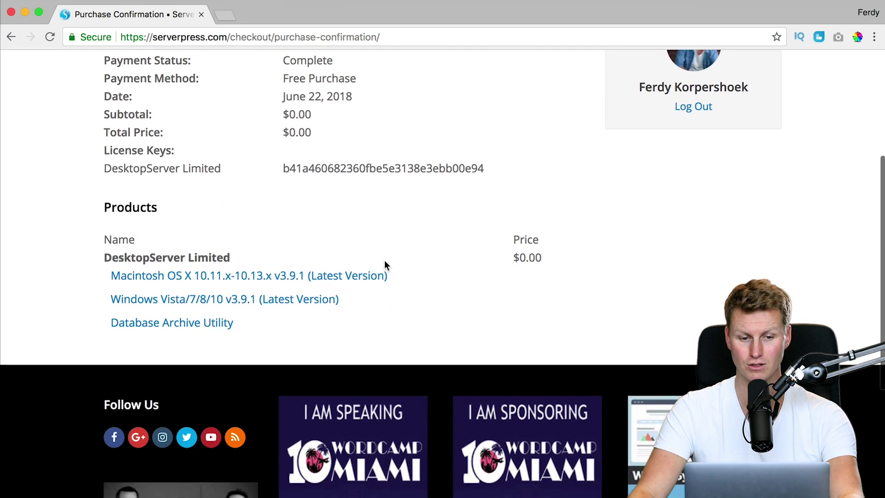
Step: Download the Macintosh OS X v3.9.1 installer, dsl-mac-v391.dmg
left_click(240, 275)
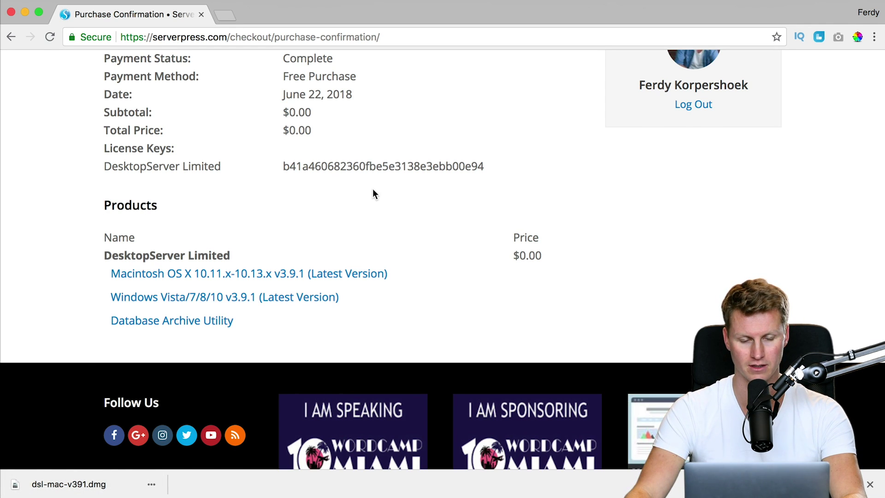
Step: Launch Install DSL v391 from the disk image and authorize it with the administrator password
left_click_drag(486, 159, 442, 124)
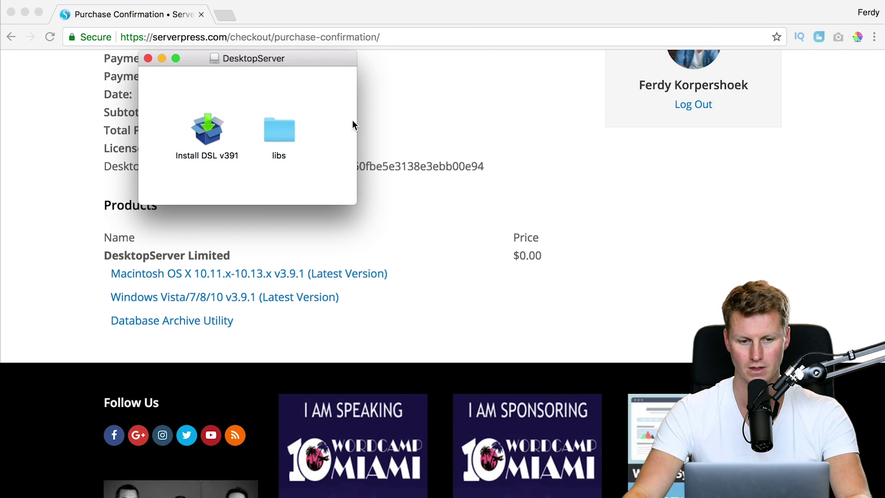
double_click(241, 154)
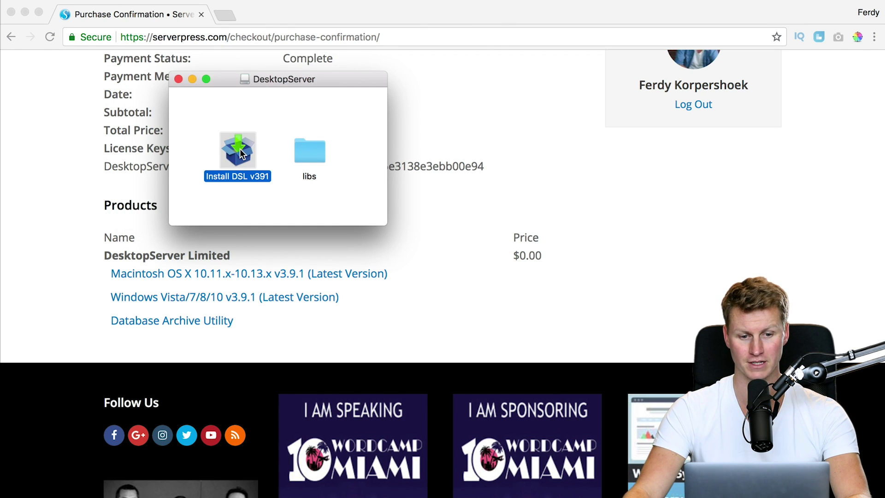
left_click(625, 238)
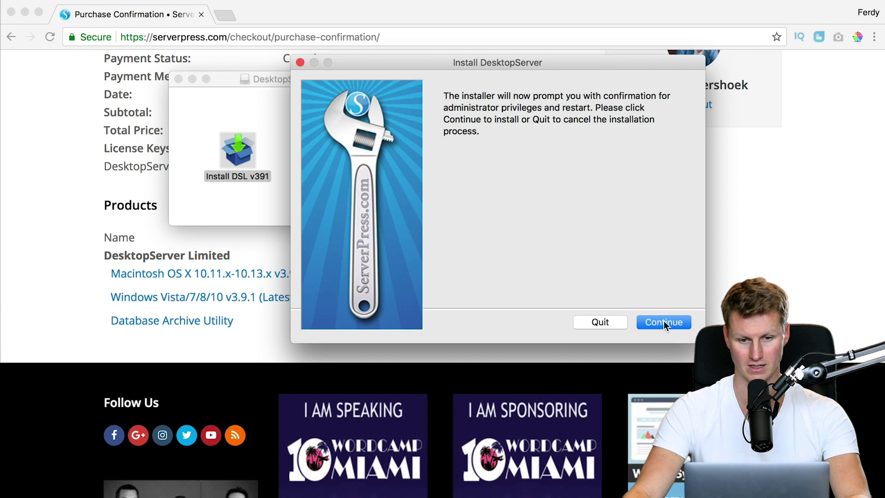
left_click(664, 324)
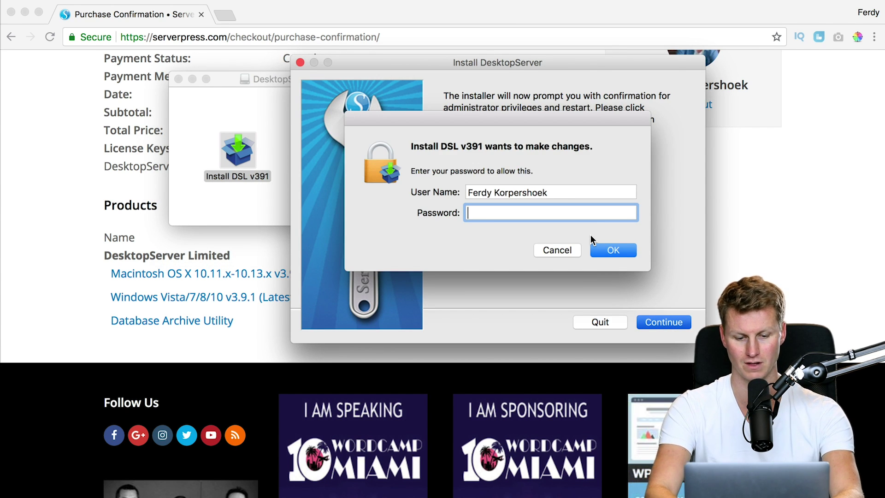
type("•••••••")
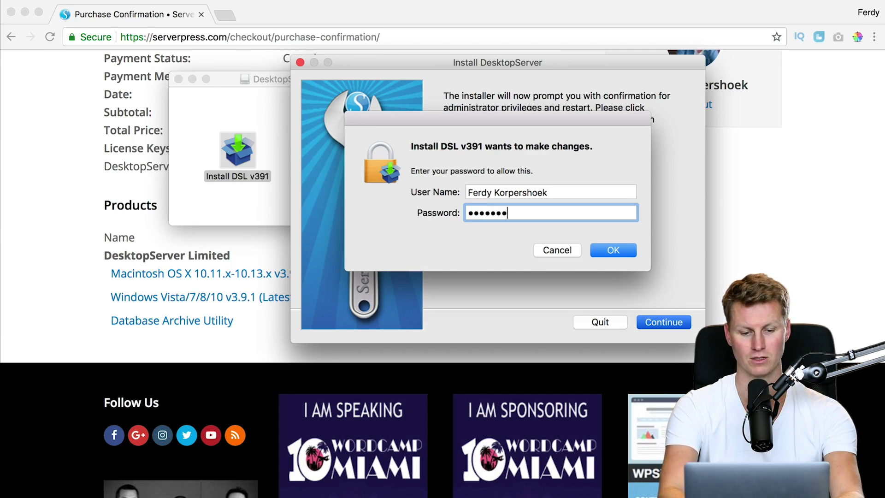
key("Return")
scroll(566, 218, "down", 2)
scroll(566, 219, "down", 2)
scroll(565, 218, "down", 10)
scroll(565, 218, "down", 10)
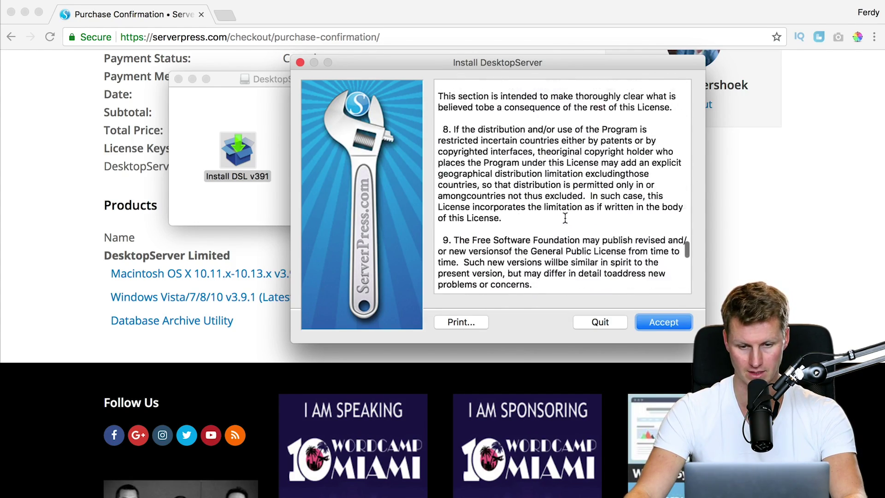
scroll(565, 218, "down", 10)
scroll(594, 263, "down", 10)
Step: Accept the license, run a New Installation, and close the finished installer
left_click(667, 324)
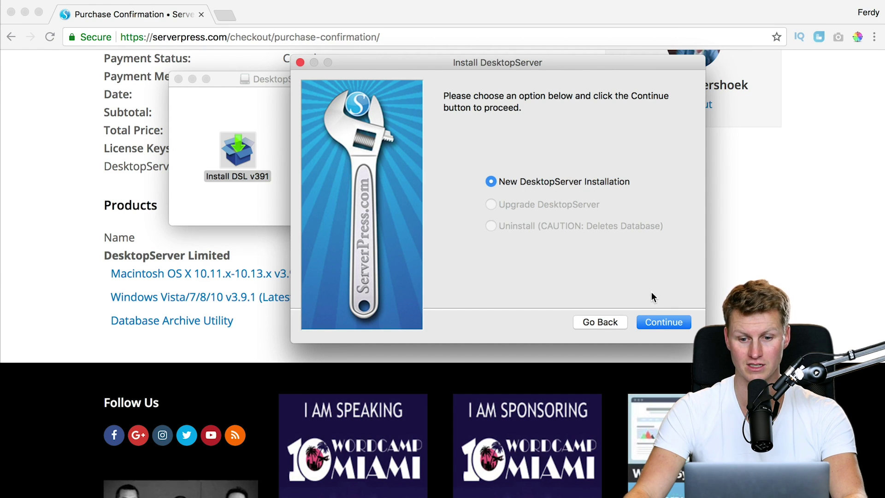
left_click(659, 323)
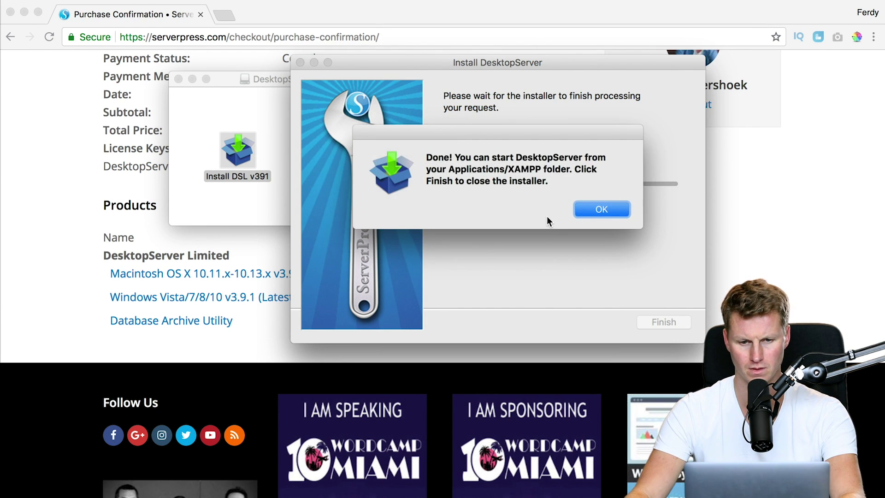
left_click(601, 210)
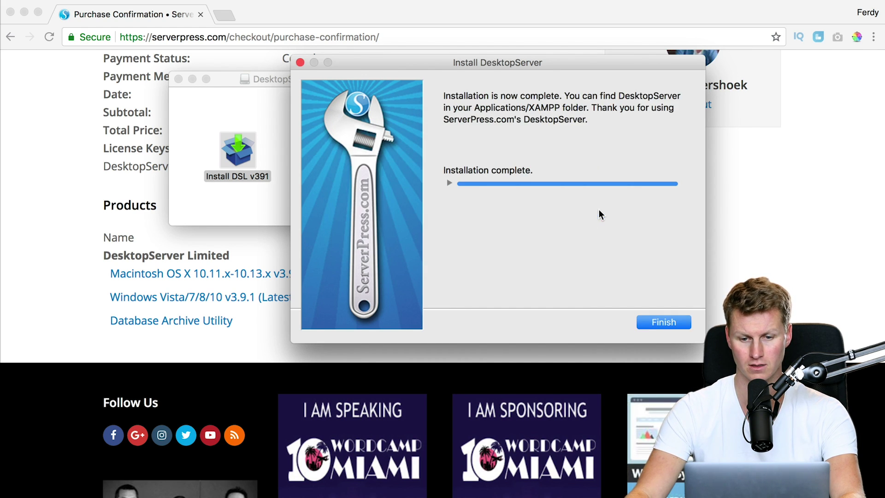
left_click(663, 323)
Step: Close the DesktopServer disk window and launch DesktopServer from Spotlight search
left_click(179, 80)
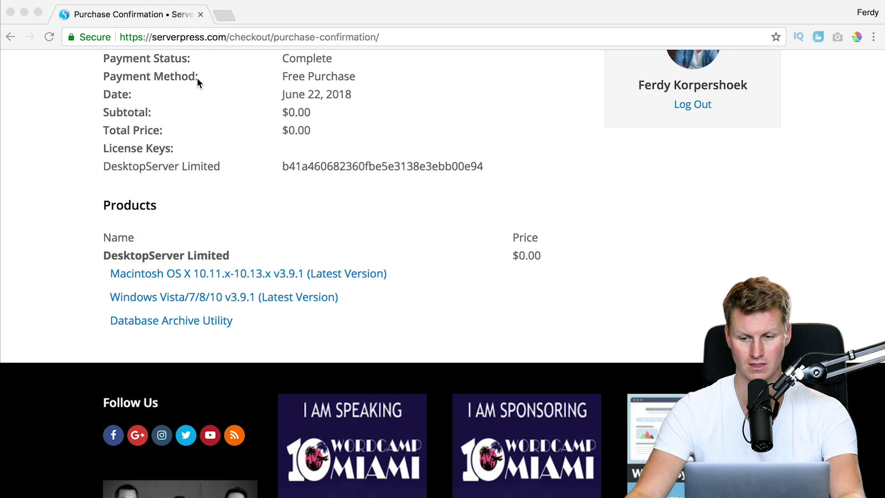
key("super+space")
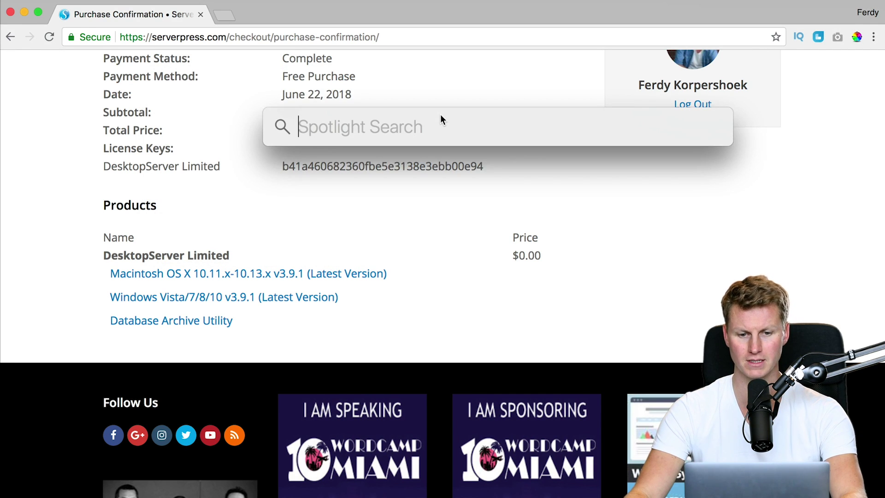
type("desktop")
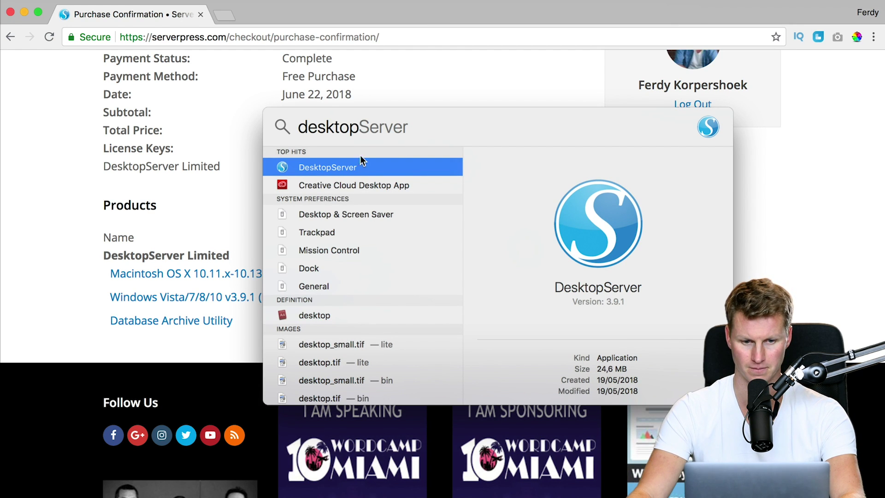
left_click(326, 171)
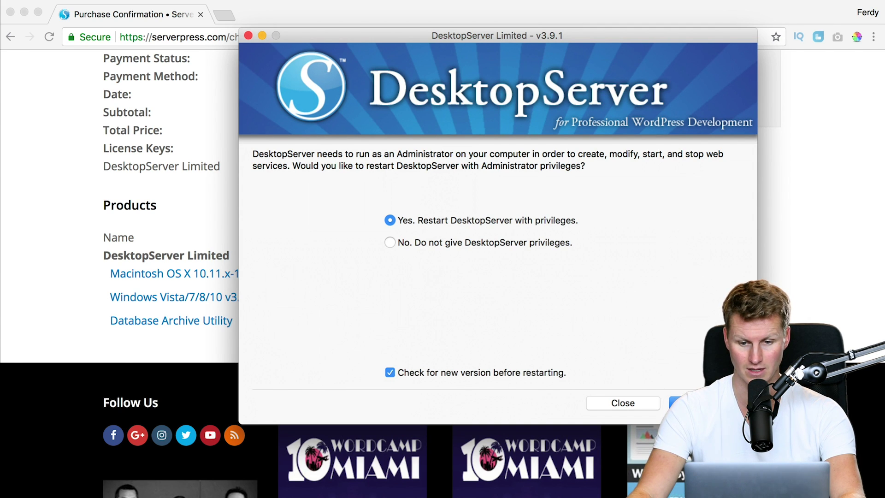
Step: Restart DesktopServer with administrator privileges and start the Apache and MySQL services
key("Return")
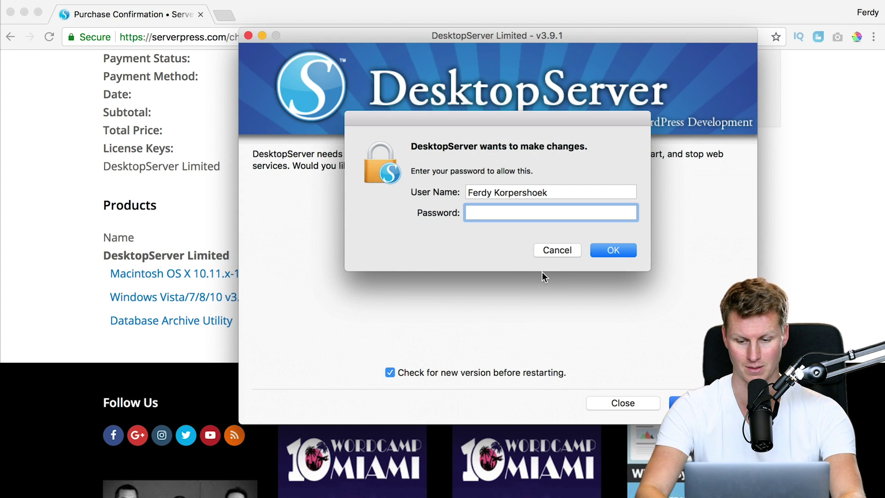
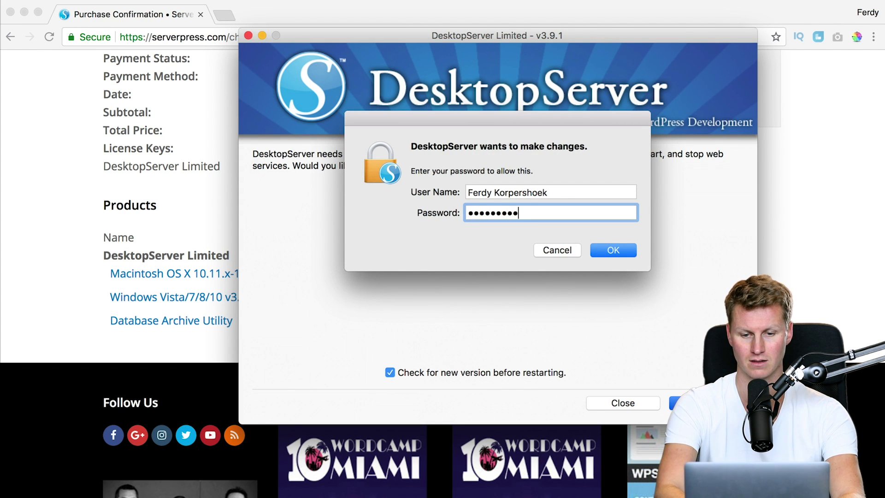
key("Return")
left_click(399, 204)
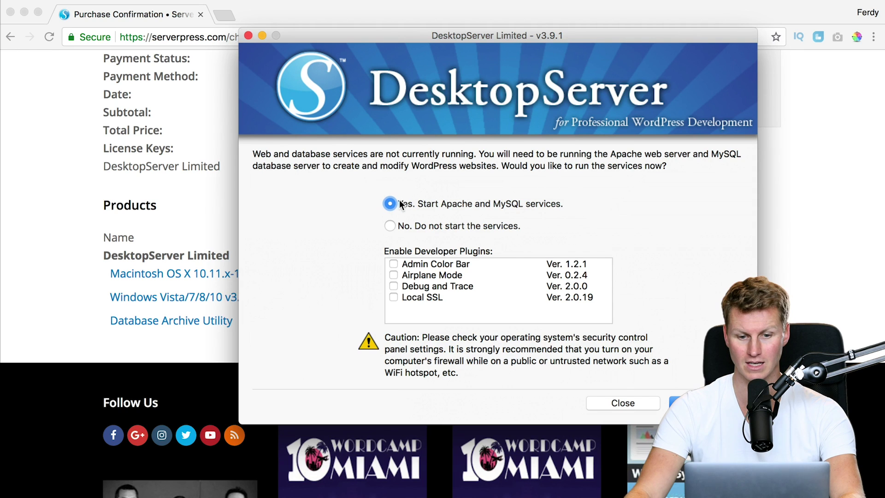
key("Return")
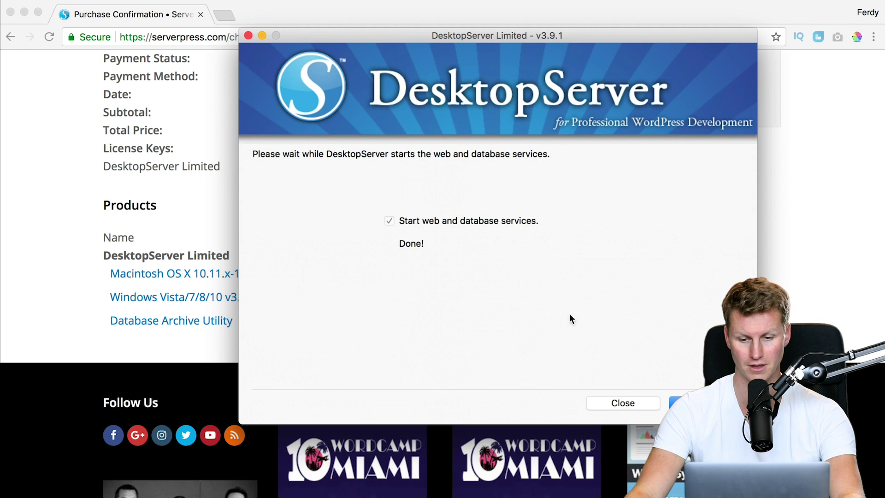
key("Return")
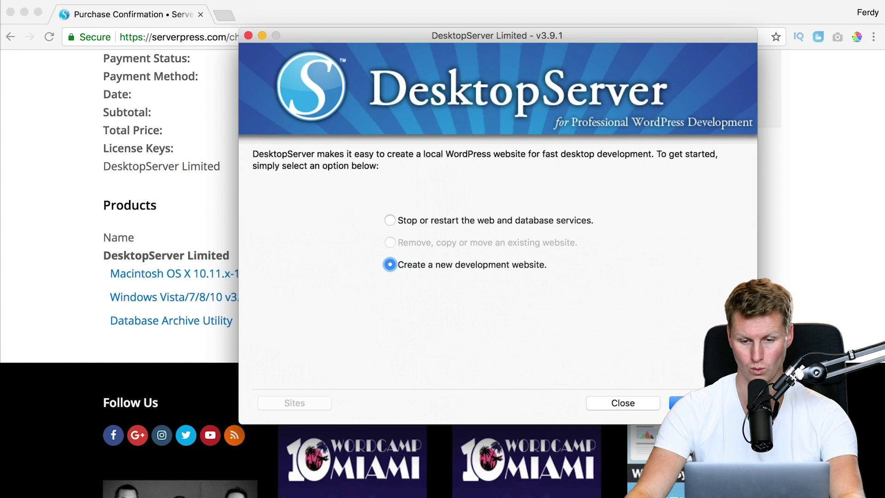
Step: Create site 'ferdykorp' from the WordPress-4.9.6.zip blueprint with the default site root
key("Return")
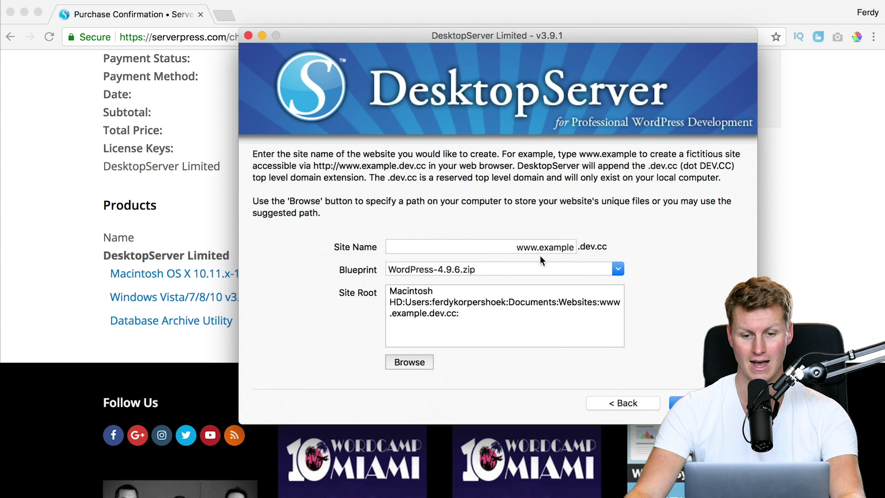
left_click(545, 246)
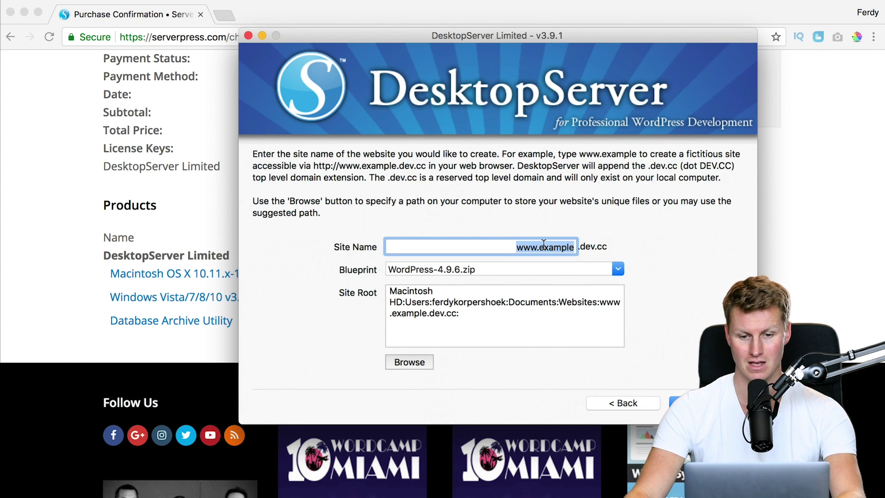
type("fer")
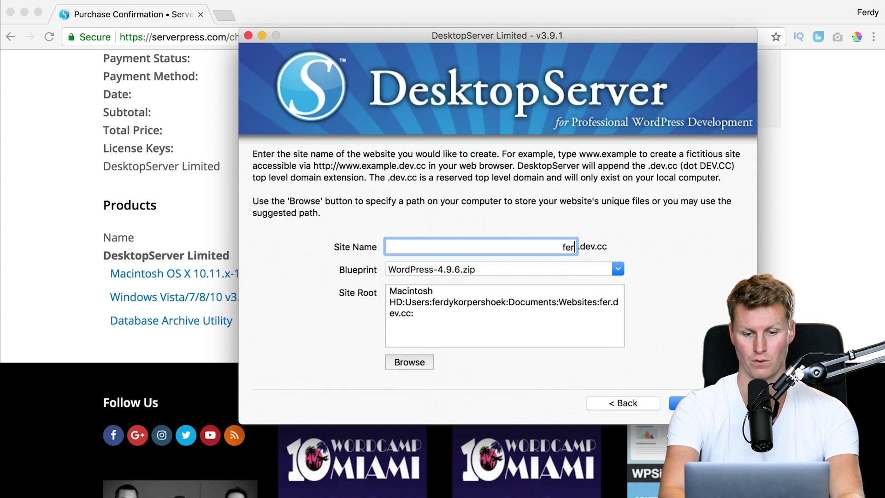
type("dykorp")
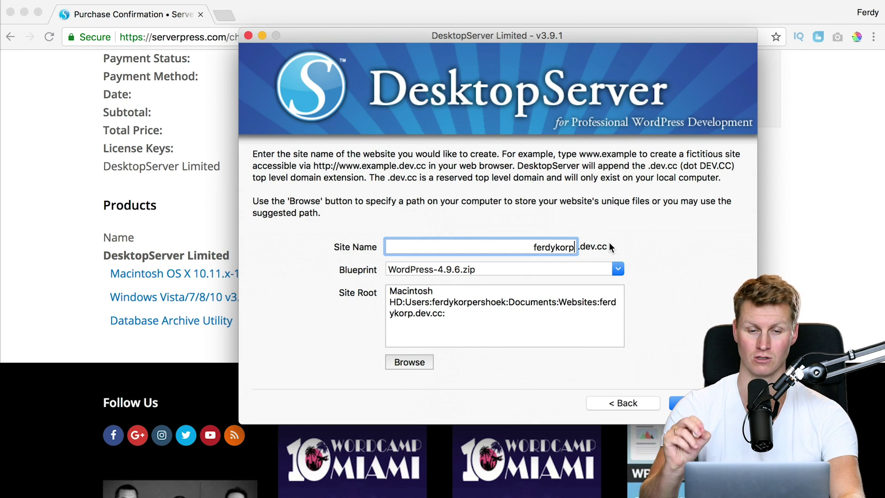
left_click(443, 269)
left_click(616, 271)
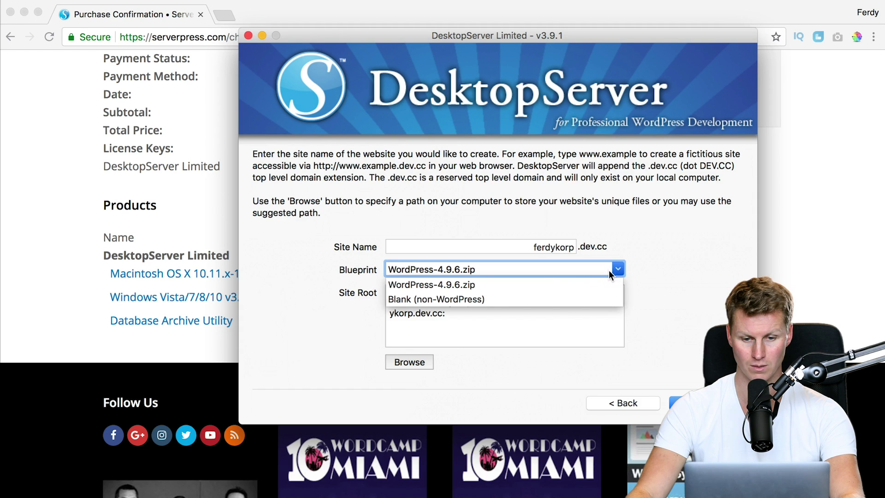
left_click(547, 287)
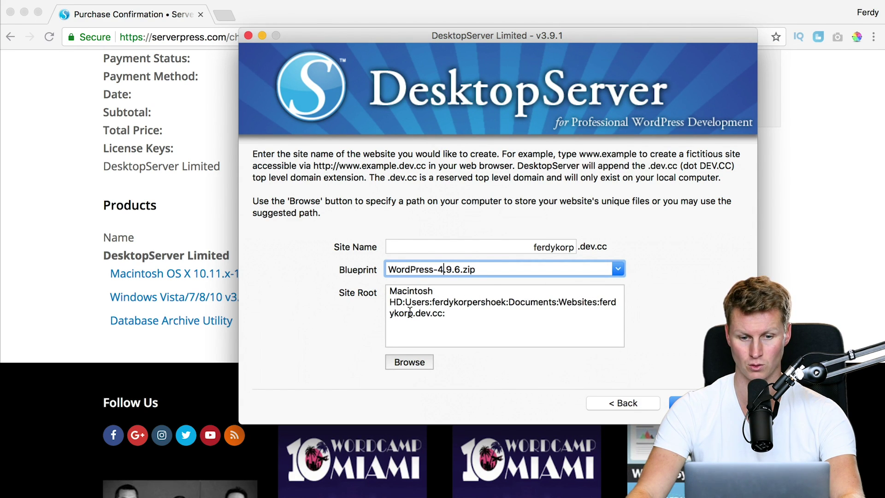
left_click(415, 364)
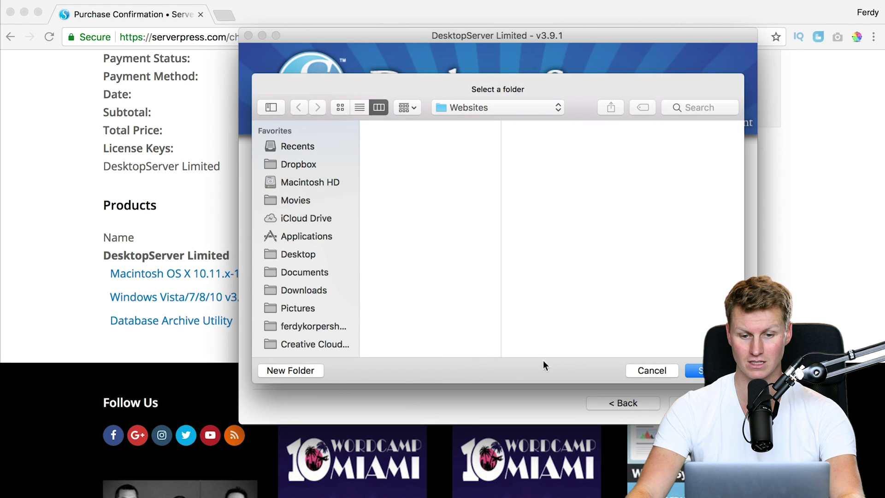
left_click(646, 372)
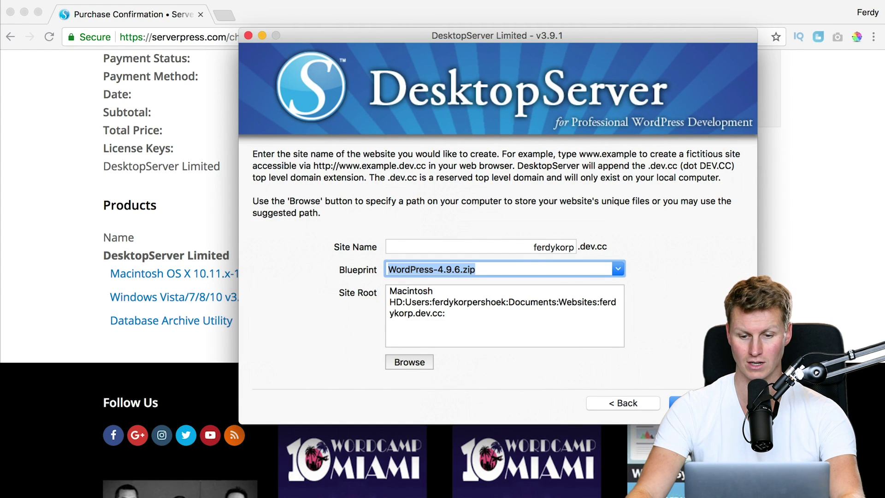
key("Return")
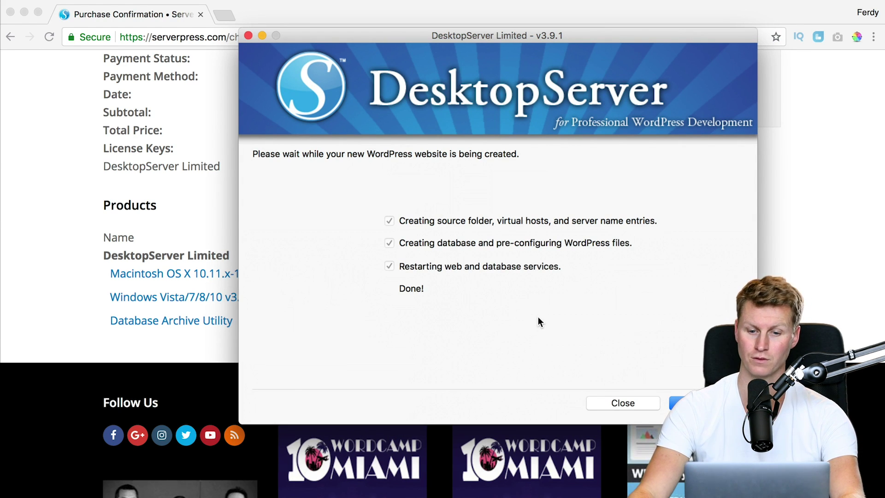
key("Return")
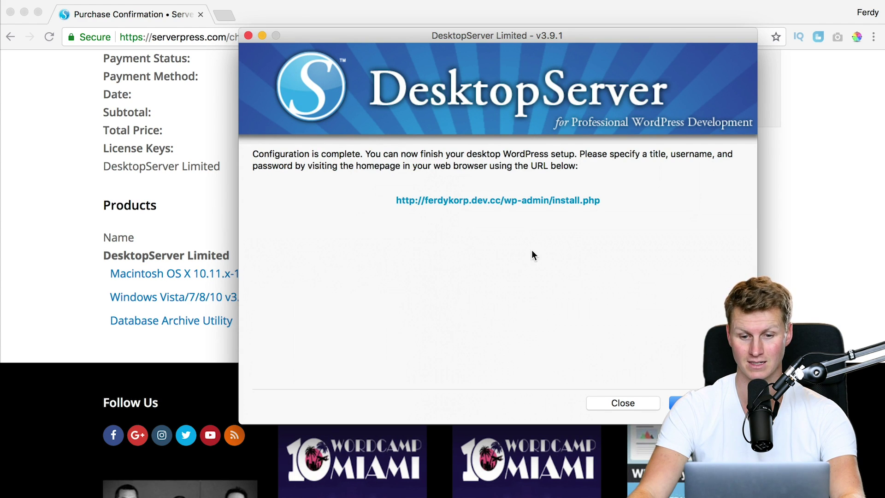
Step: Open the install page, choose English, and enter site title Ferdy Korp Media and a username
left_click(511, 200)
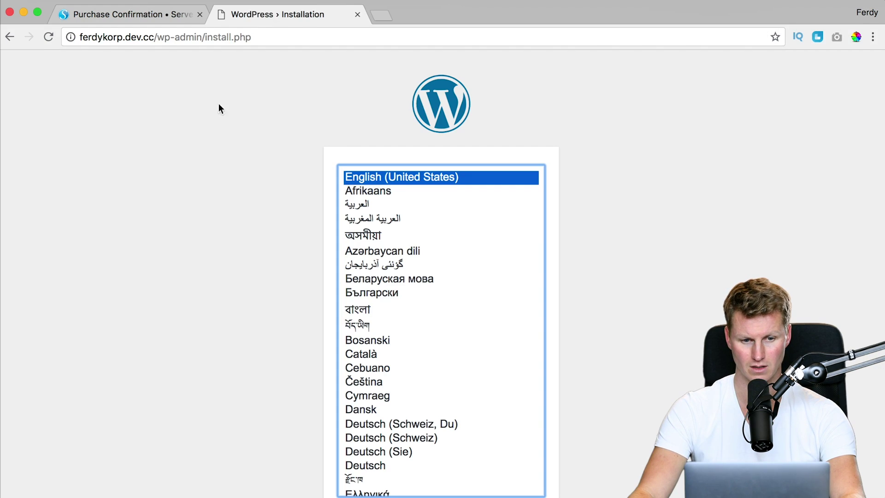
scroll(562, 173, "down", 2)
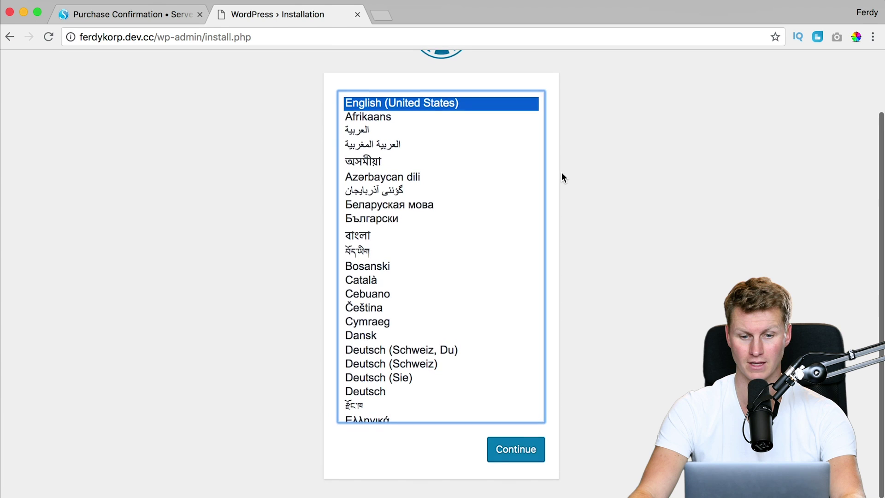
left_click(522, 453)
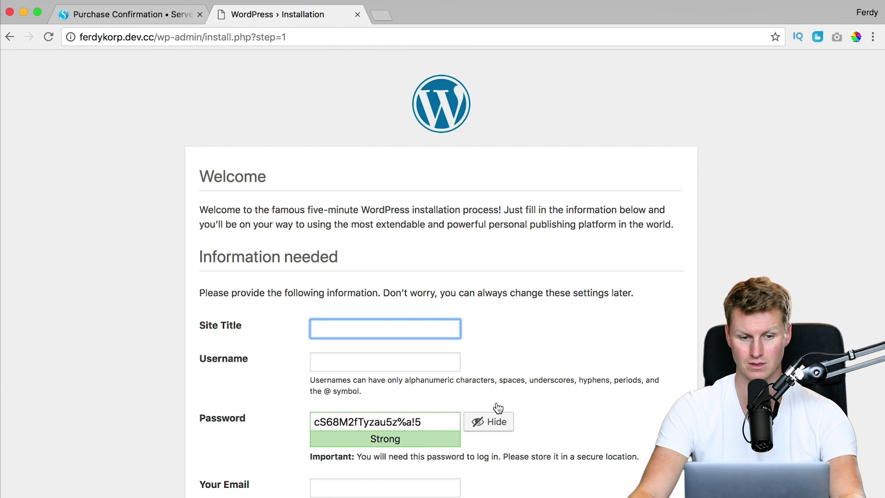
scroll(476, 297, "down", 1)
scroll(518, 222, "down", 2)
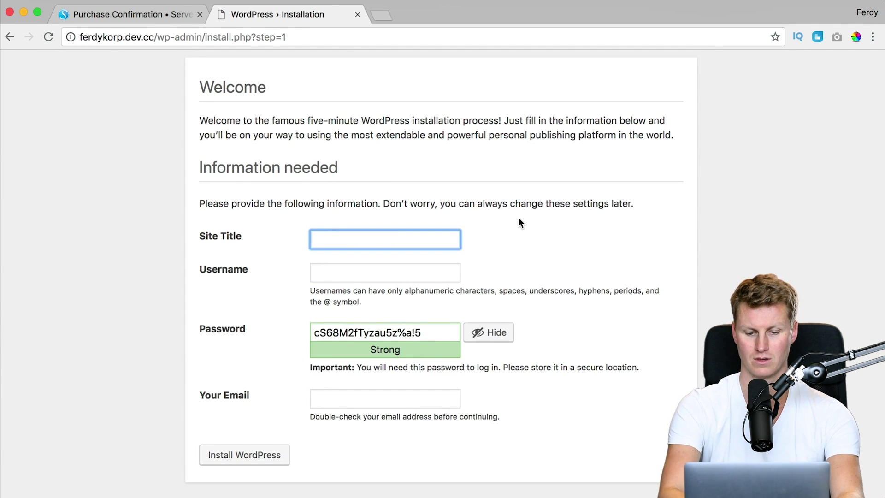
type("Ferdy Korp Media")
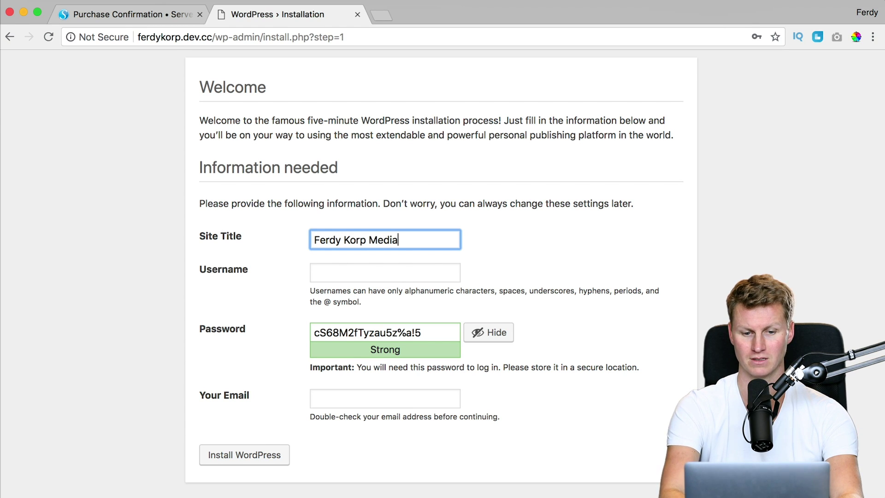
key("Tab")
type("F")
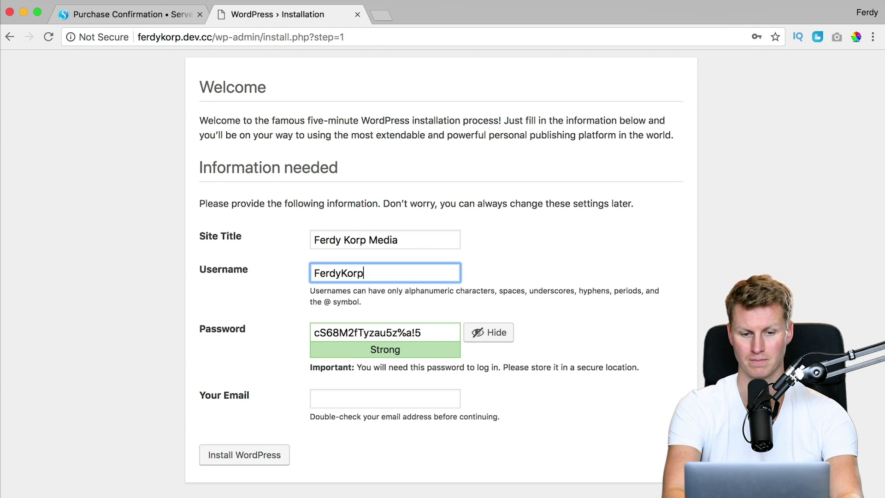
key("Tab")
Step: Set the password and the suggested email, then run the WordPress installation
left_click(512, 333)
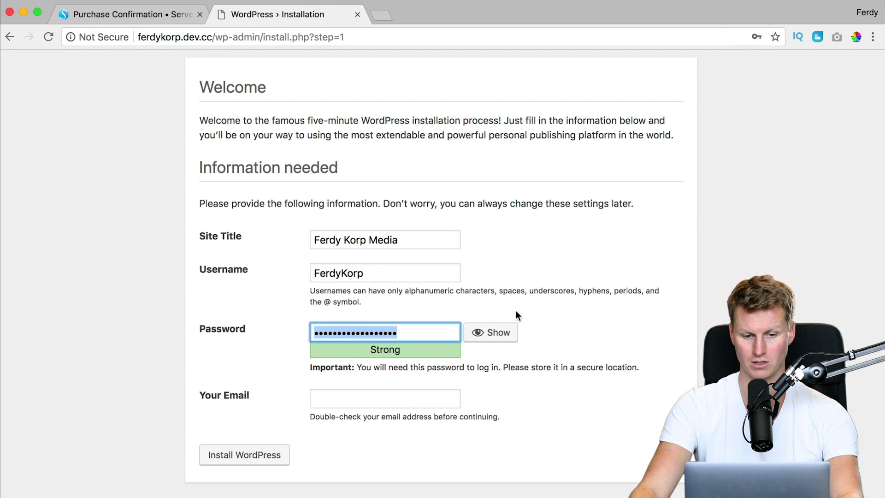
type("p************")
key("Tab")
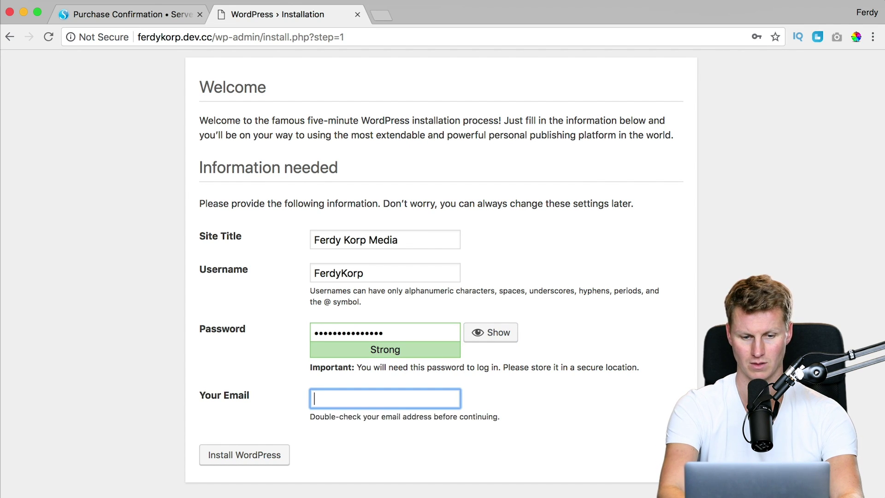
type("info")
key("Down")
key("Return")
key("Tab")
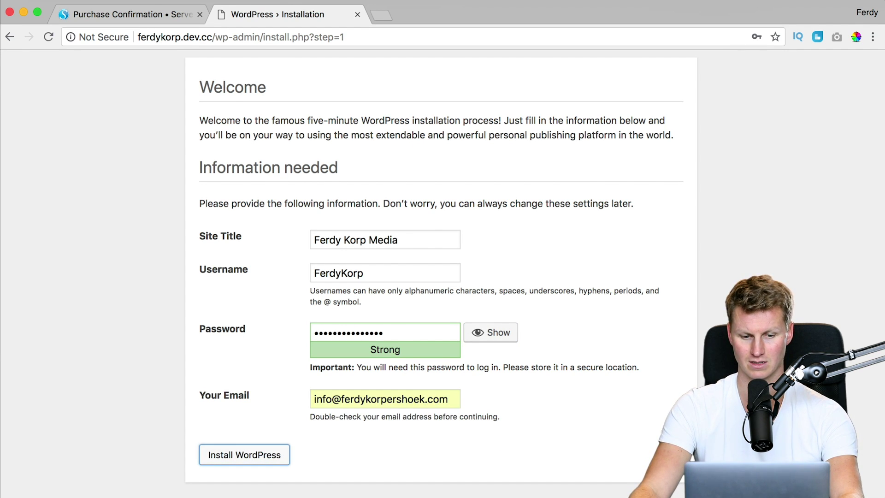
left_click(263, 436)
left_click(252, 455)
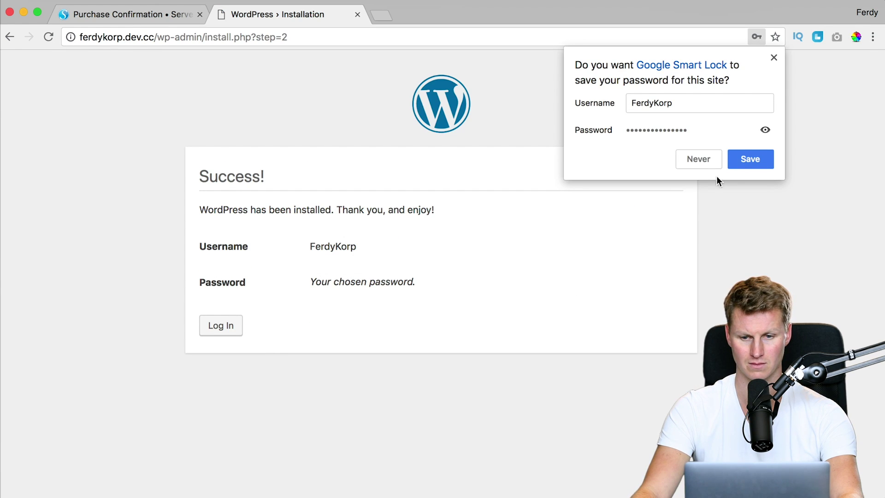
Step: Save the password, log in as FerdyKorp, dismiss the Welcome panel, and view the front page
left_click(743, 166)
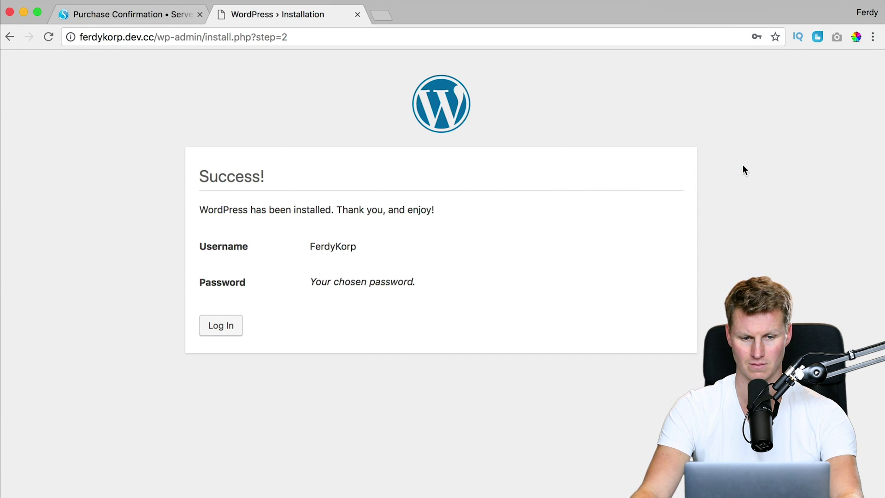
left_click(222, 326)
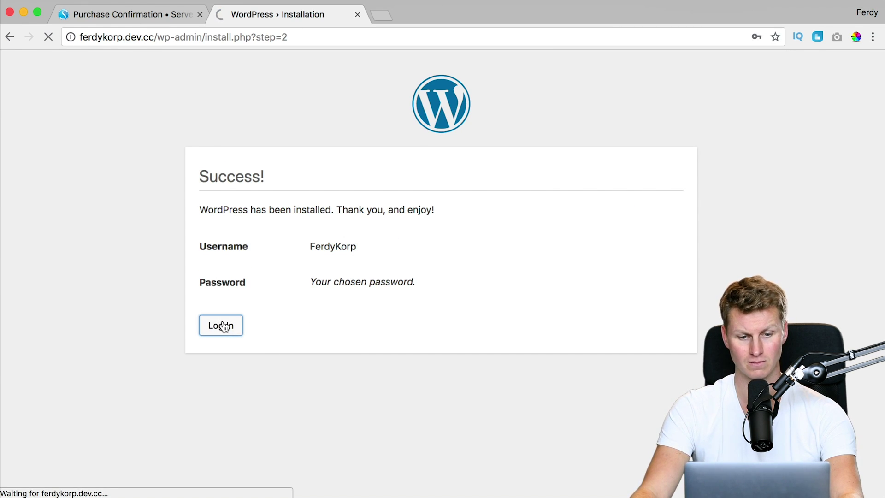
left_click(496, 331)
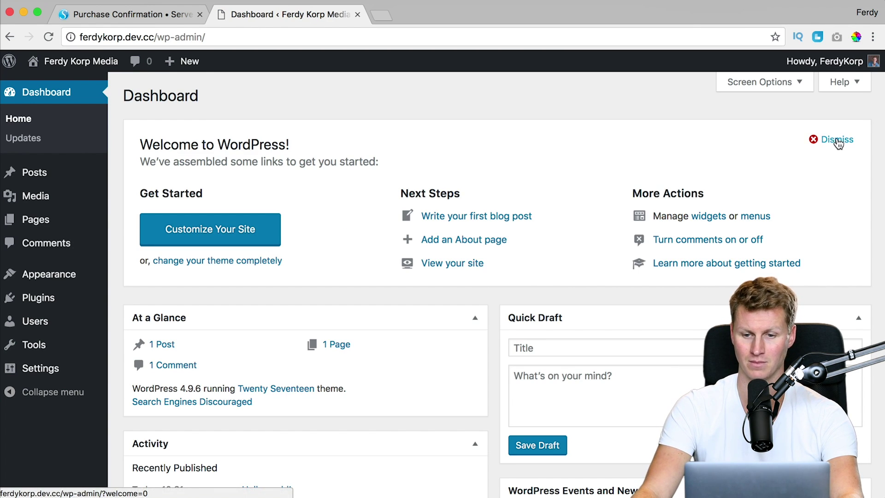
left_click(835, 140)
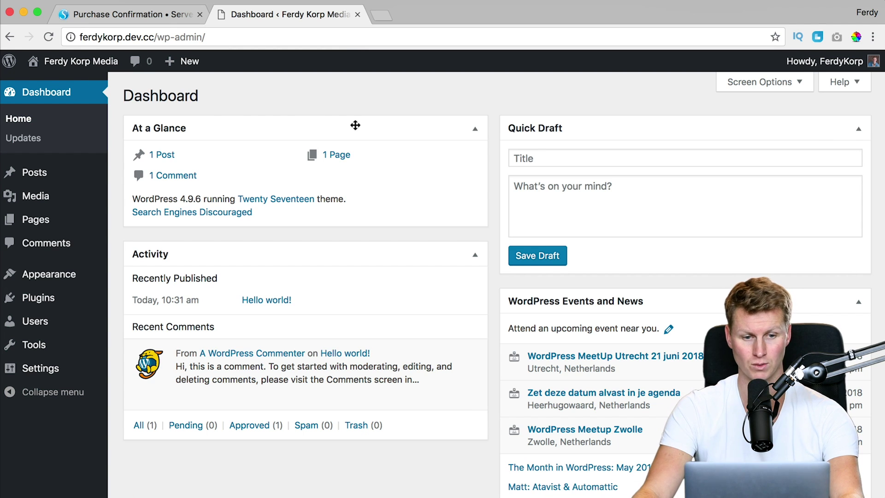
left_click(86, 62)
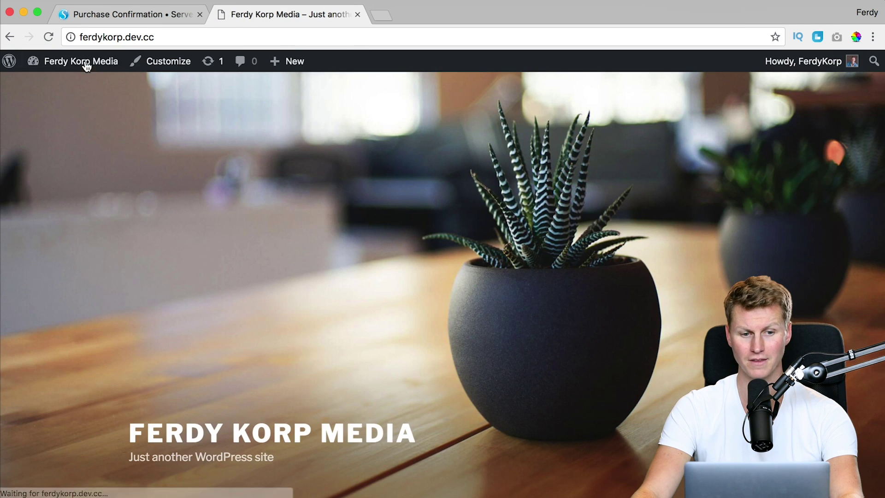